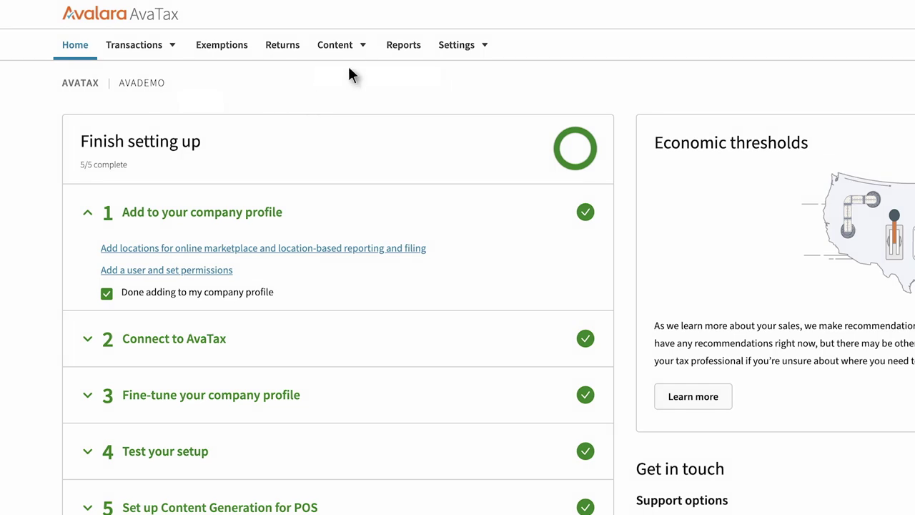
# Go to the transaction tax export page under Content > ATC for Retail.
pyautogui.click(355, 44)
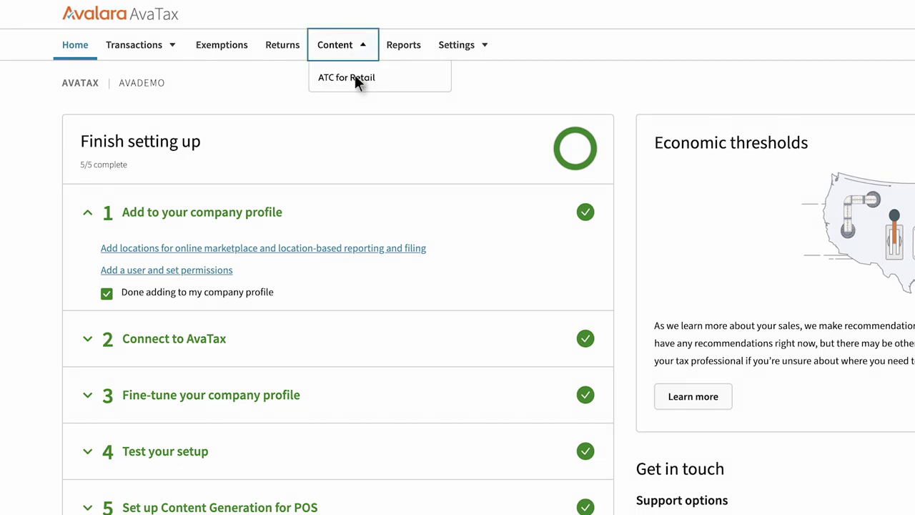
pyautogui.click(356, 79)
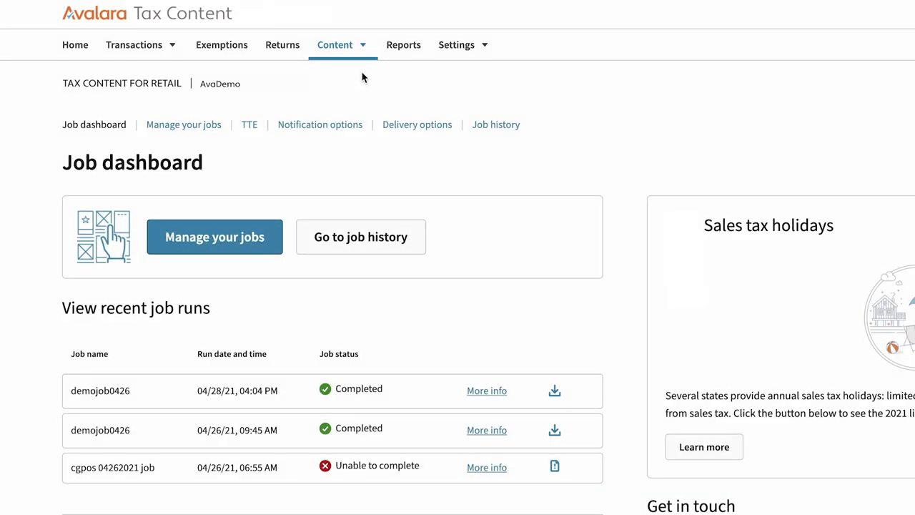
pyautogui.click(249, 126)
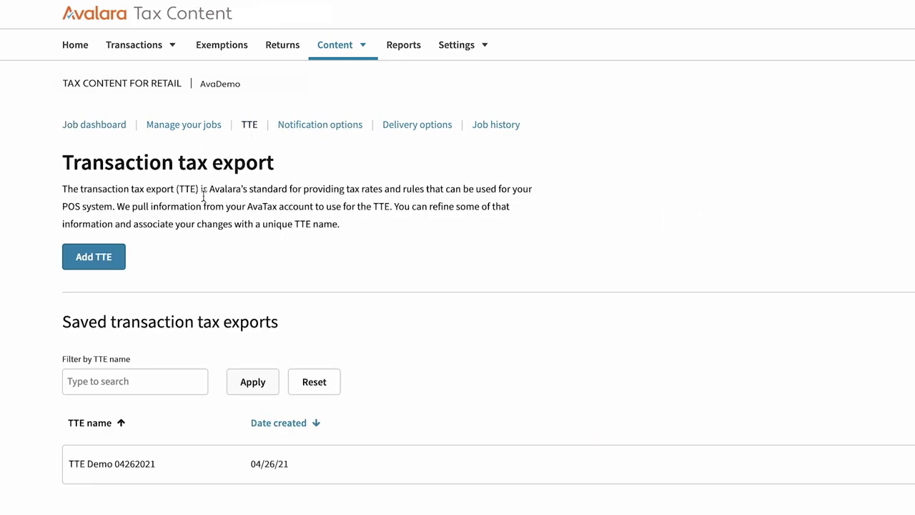
# Add a TTE named 'TTE Configuration Name', limited to the 100-clothing tax group, and save it.
pyautogui.click(94, 257)
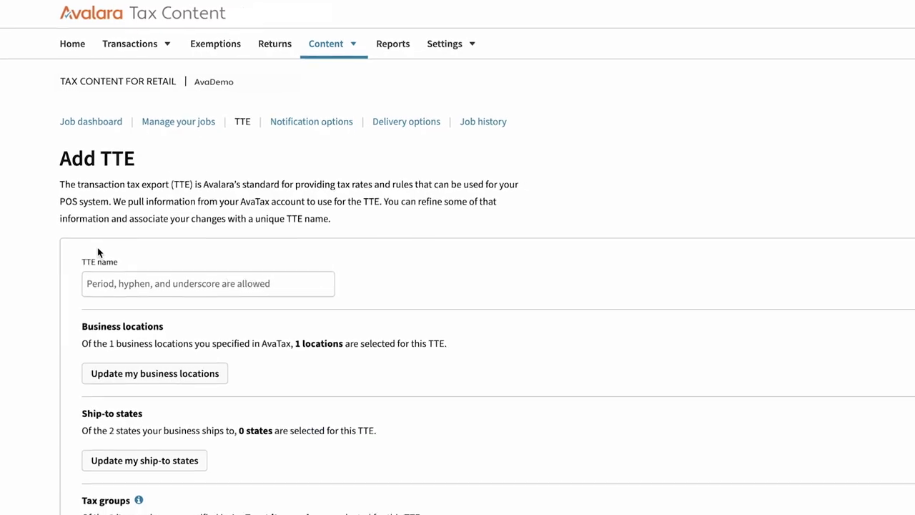
pyautogui.write('TTE Configuration Name')
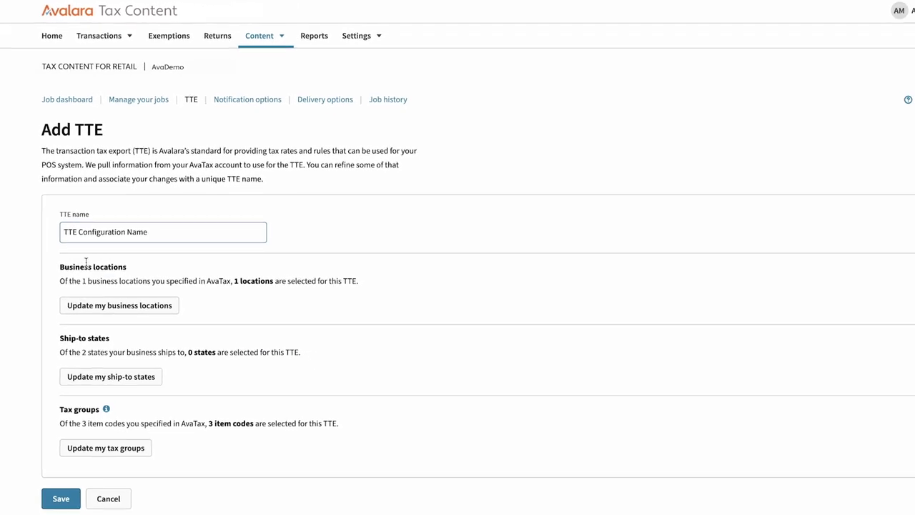
pyautogui.click(109, 281)
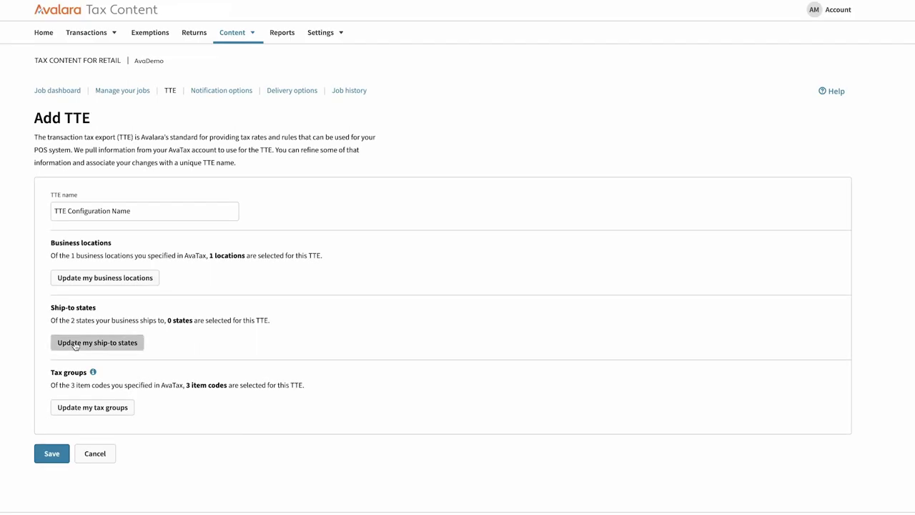
pyautogui.click(74, 344)
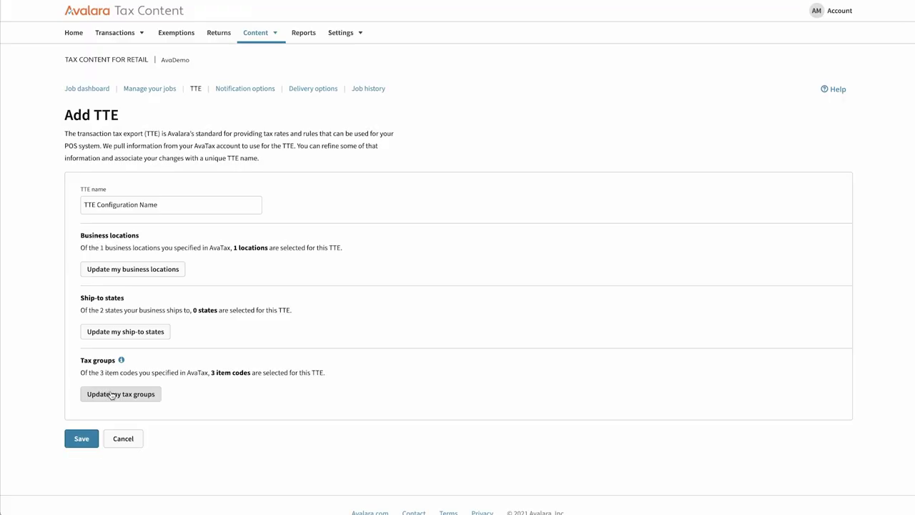
pyautogui.click(112, 394)
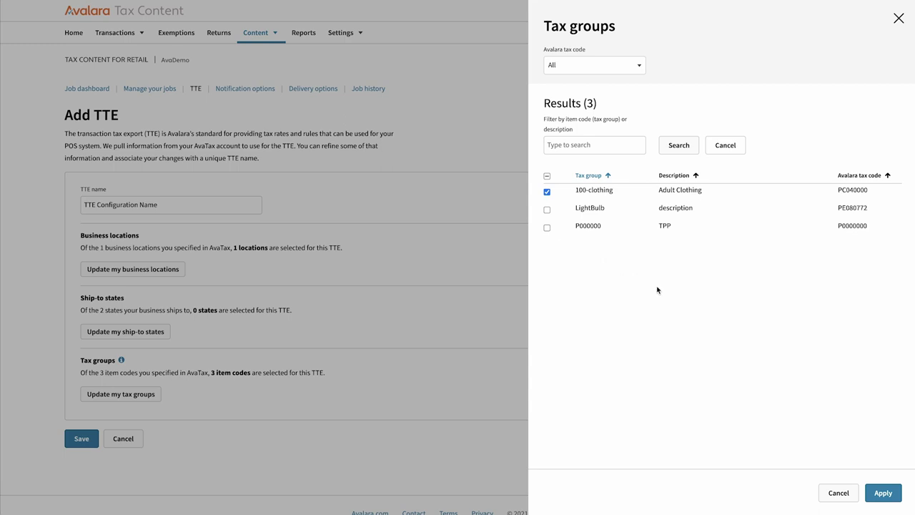
pyautogui.click(884, 493)
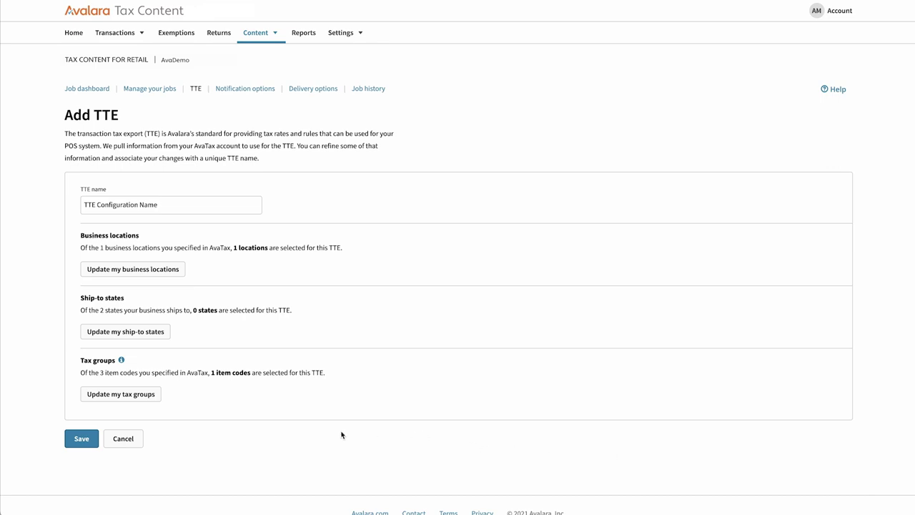
pyautogui.click(85, 441)
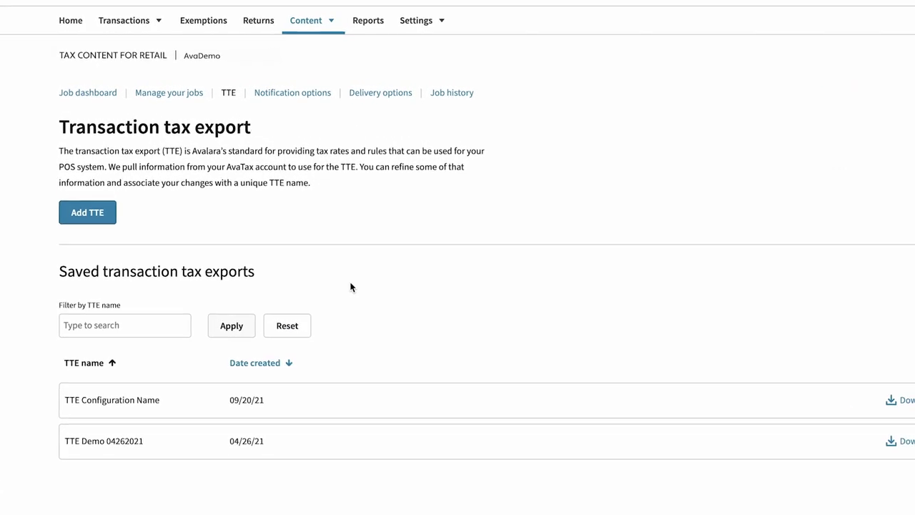
# Start a delivery option with TTE (Standard) structure, base name FileName and DDMMYYYYHHMMSS date format.
pyautogui.click(353, 91)
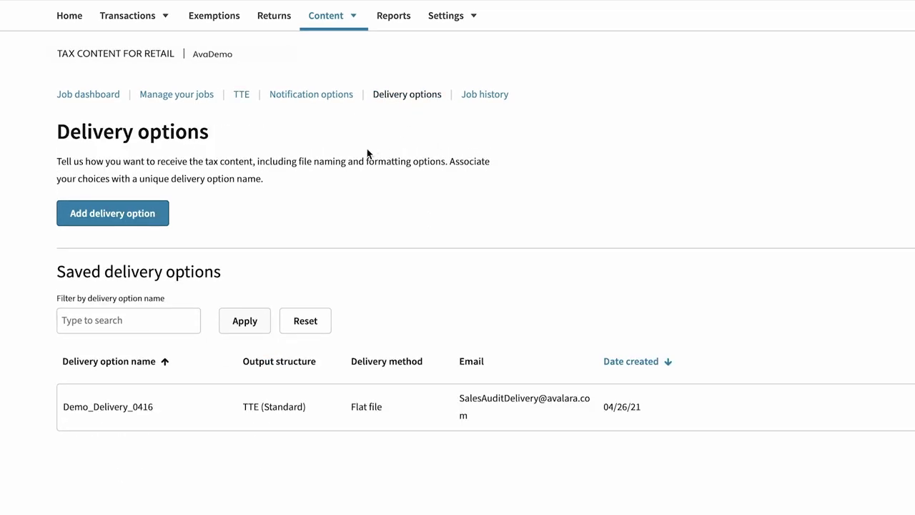
pyautogui.click(147, 217)
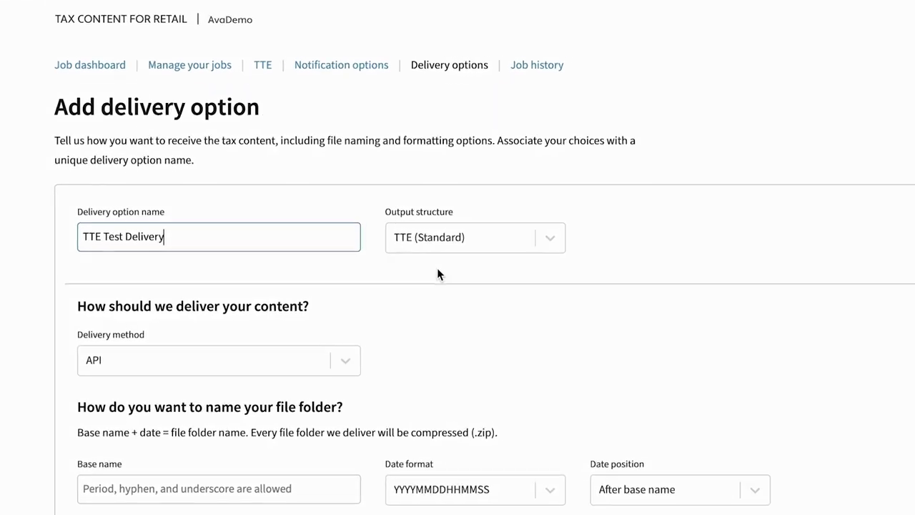
pyautogui.click(550, 238)
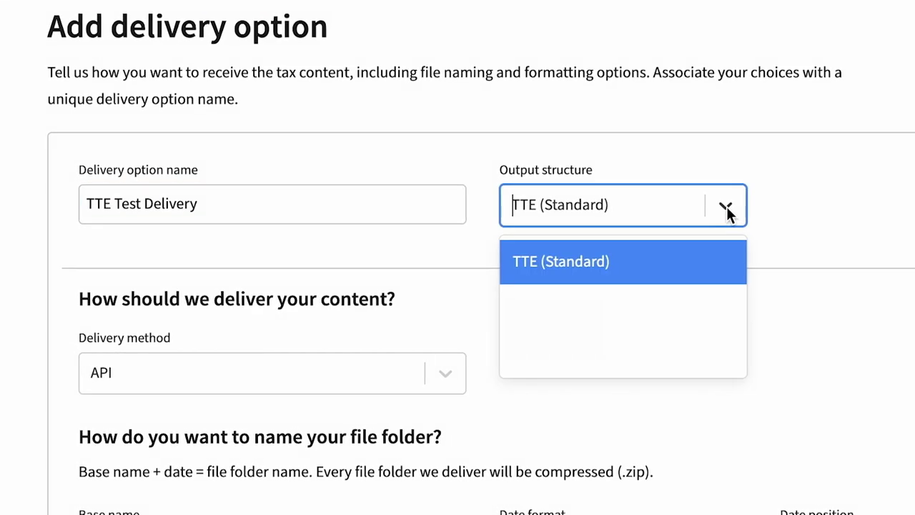
pyautogui.click(658, 262)
pyautogui.click(188, 514)
pyautogui.write('FileName')
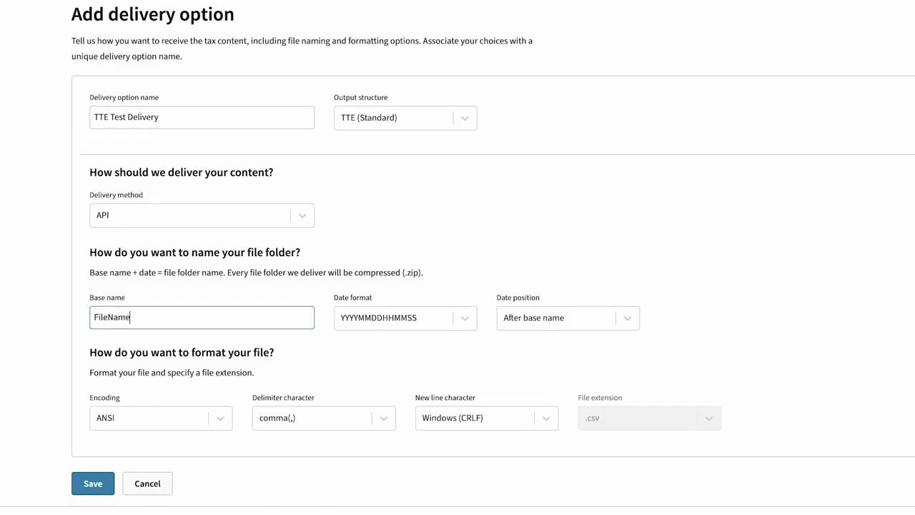
pyautogui.click(465, 321)
pyautogui.click(438, 374)
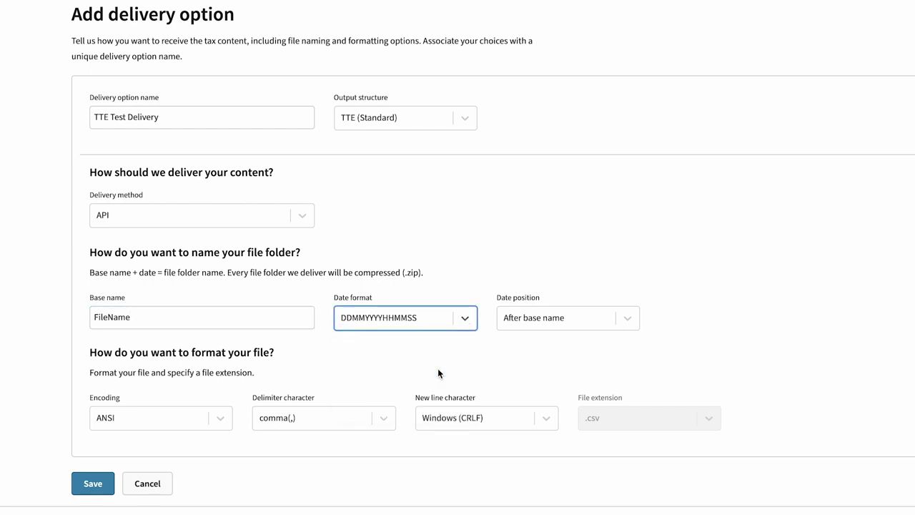
# Keep ANSI encoding, comma delimiter and Windows (CRLF) line endings, and review the delivery method choices.
pyautogui.click(222, 423)
pyautogui.click(224, 420)
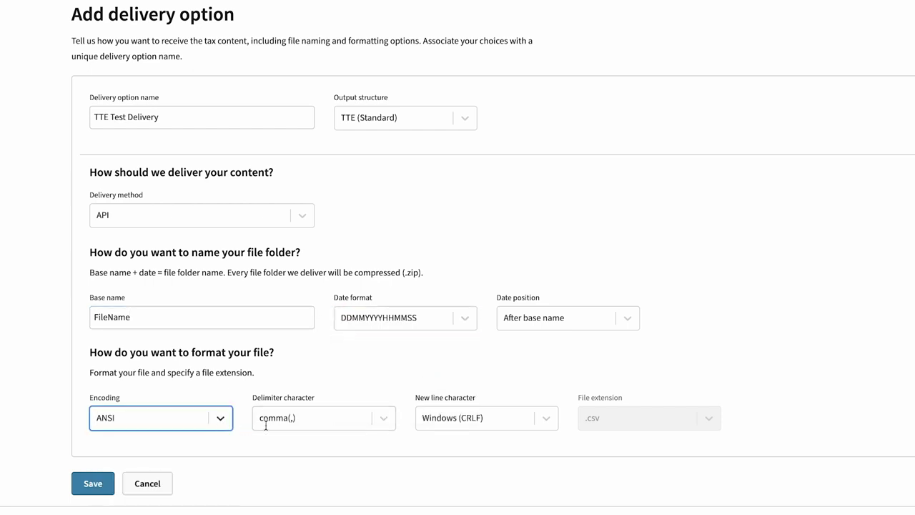
pyautogui.click(384, 420)
pyautogui.click(386, 420)
pyautogui.click(546, 419)
pyautogui.click(545, 421)
pyautogui.click(708, 419)
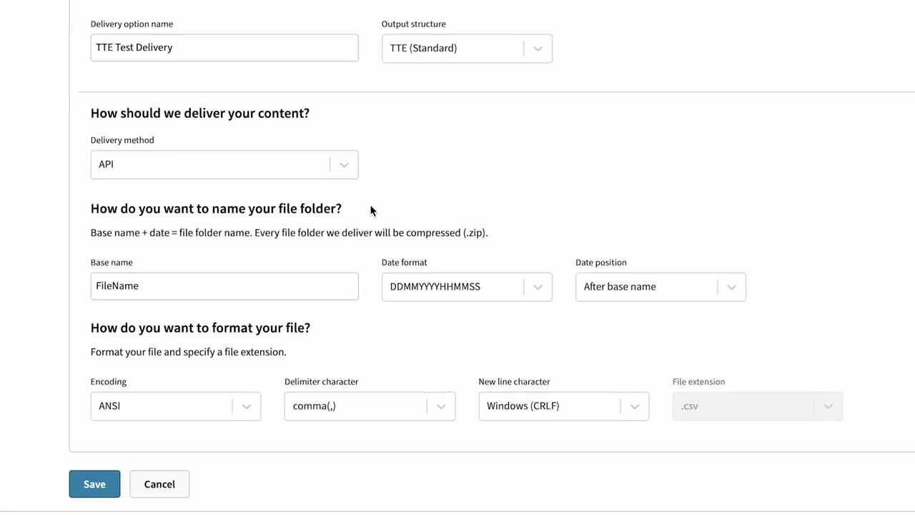
pyautogui.click(343, 166)
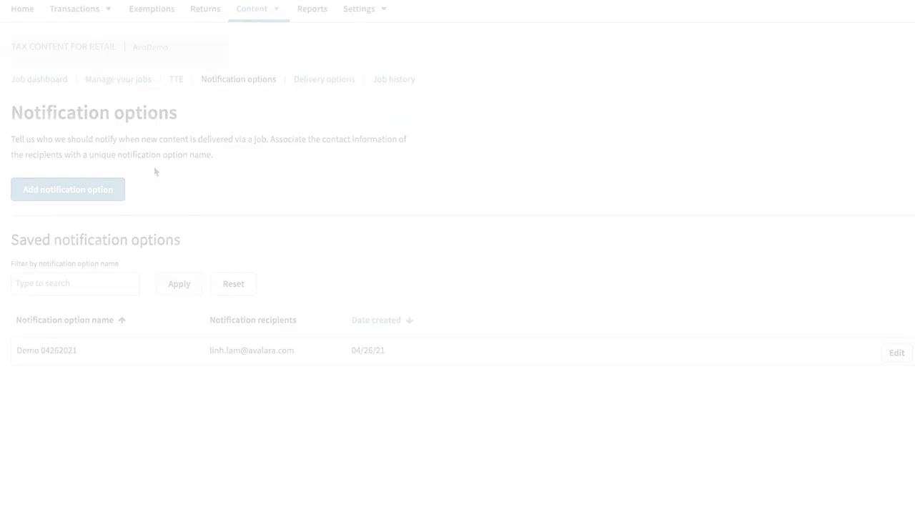
# Save a 'Test Notification' option with two recipient e-mails, then go to Manage your jobs.
pyautogui.click(108, 189)
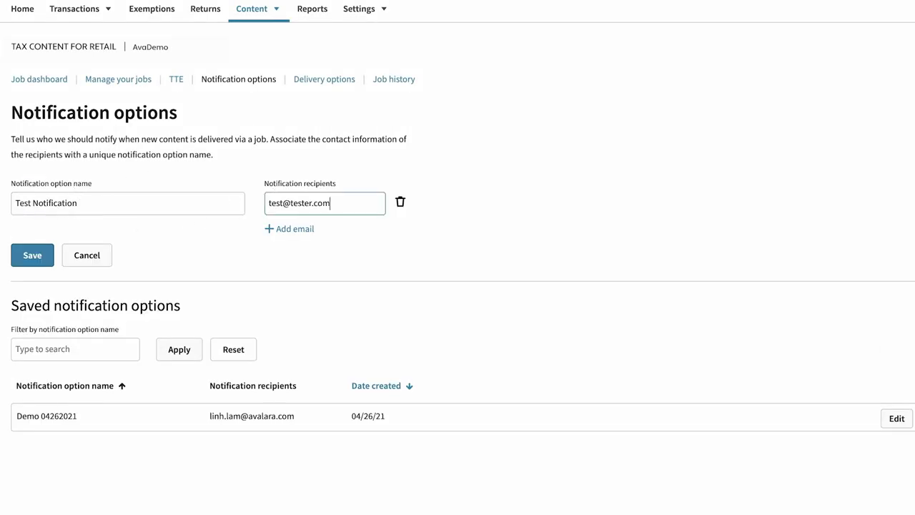
pyautogui.click(280, 229)
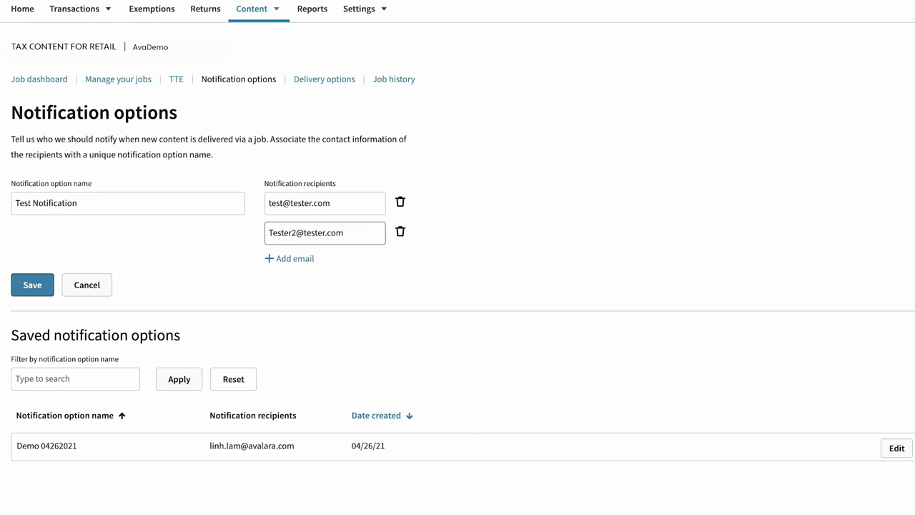
pyautogui.click(33, 285)
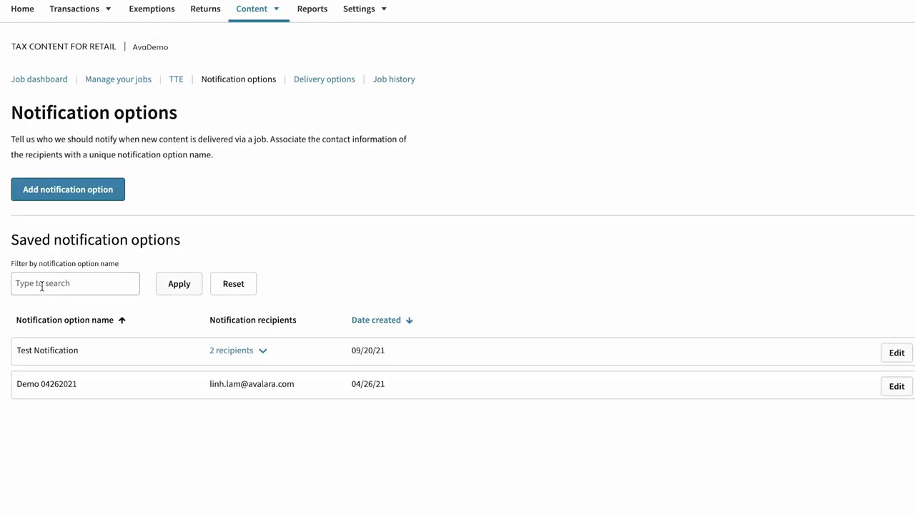
pyautogui.click(108, 81)
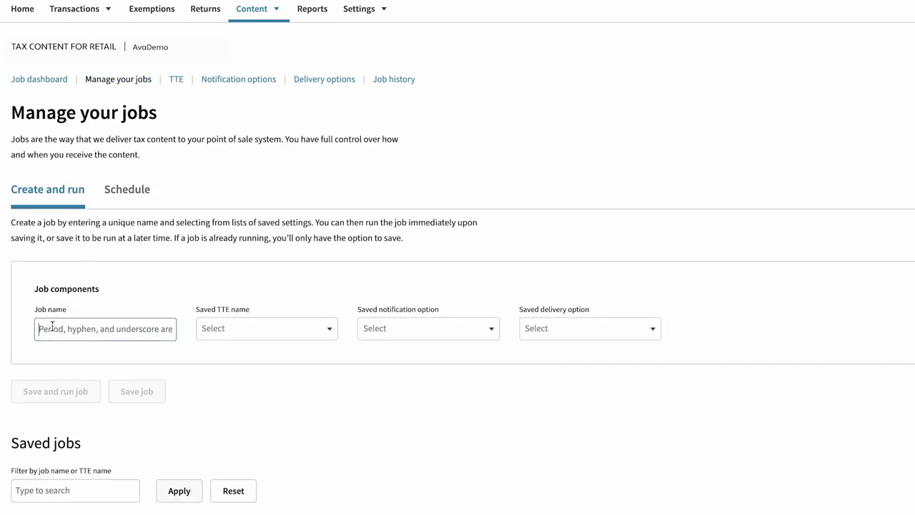
# Save and run 'Test Job' using TTE Configuration Name, Test Notification and Demo_Delivery_0416.
pyautogui.click(326, 331)
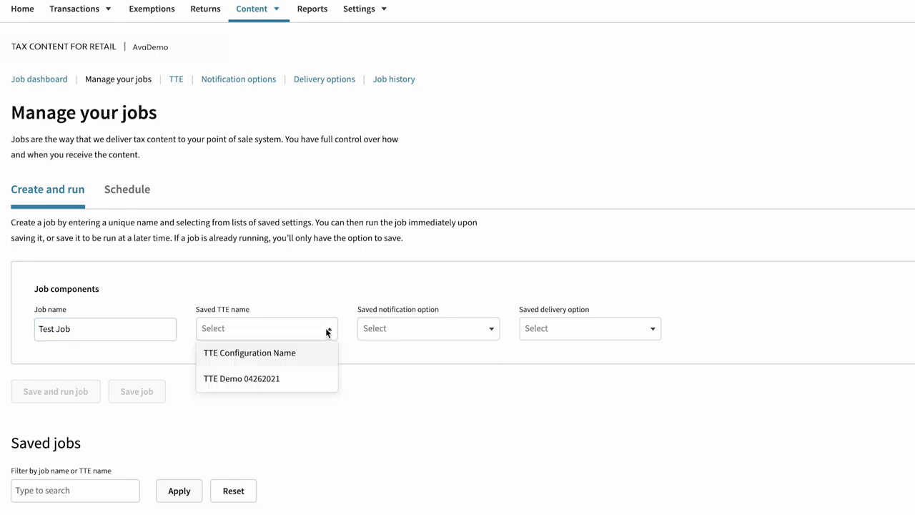
pyautogui.click(259, 359)
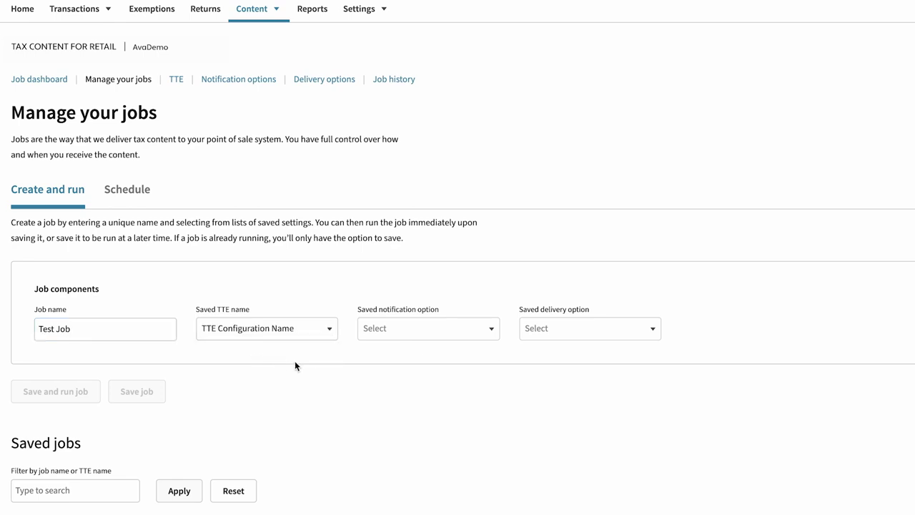
pyautogui.click(490, 331)
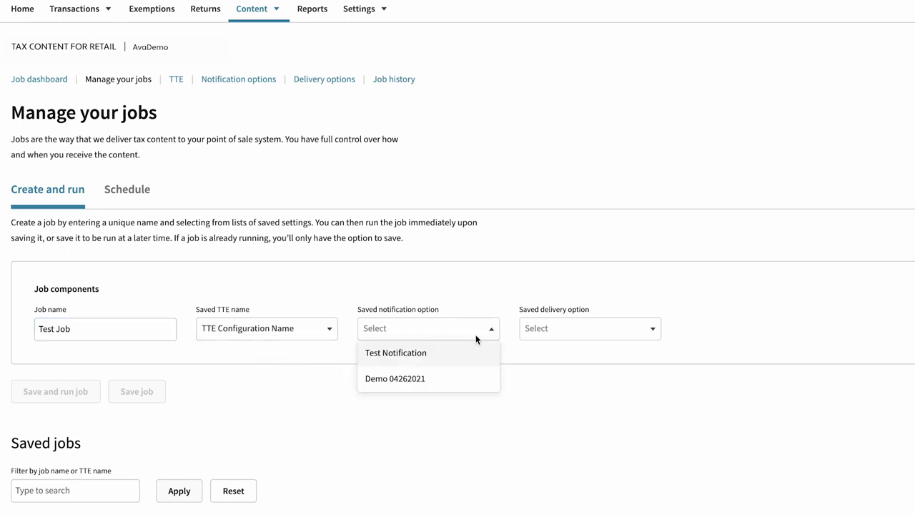
pyautogui.click(411, 353)
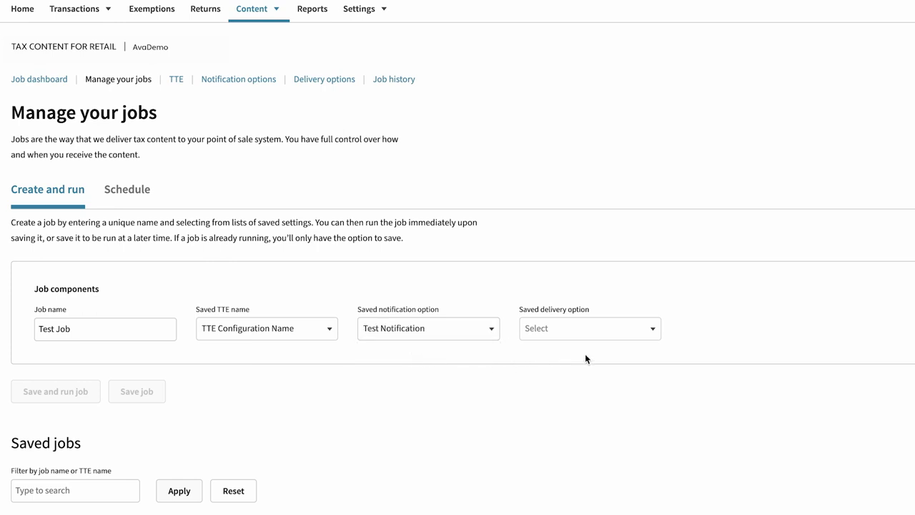
pyautogui.click(643, 333)
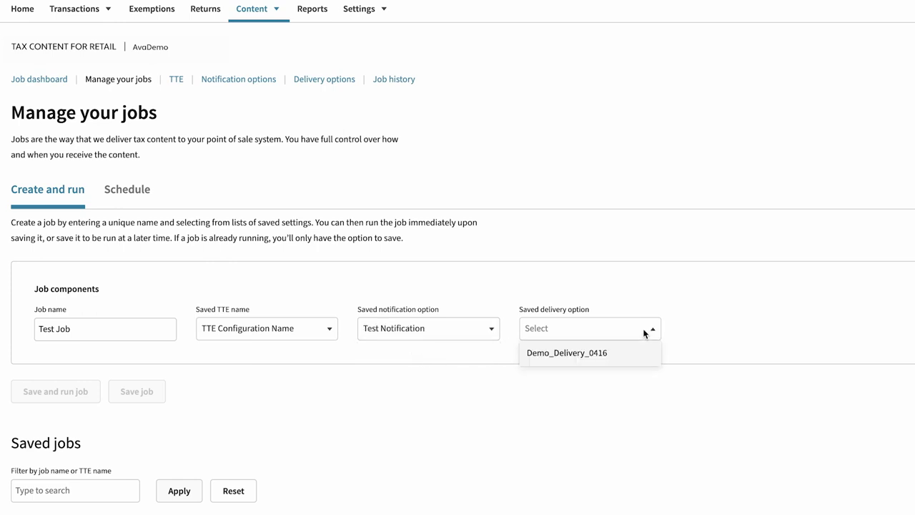
pyautogui.click(573, 352)
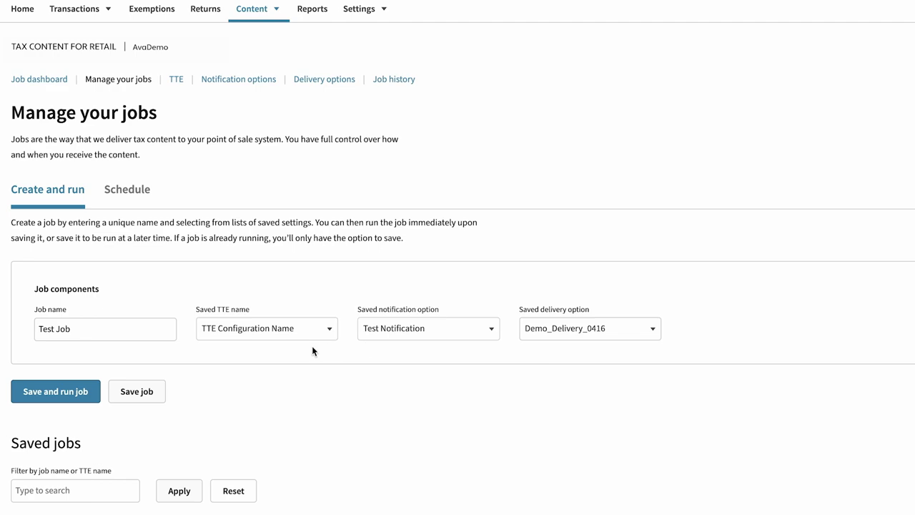
pyautogui.click(80, 391)
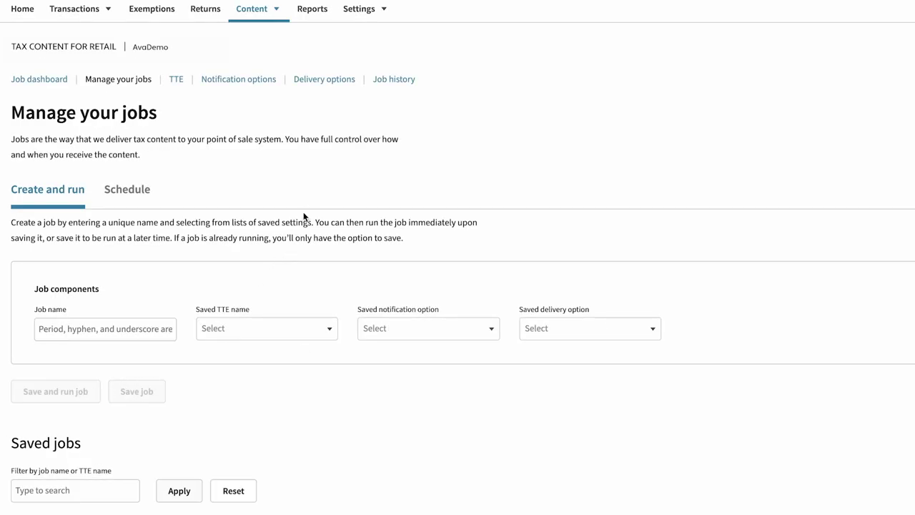
# Check in Job history that Test Job shows as In progress.
pyautogui.click(391, 82)
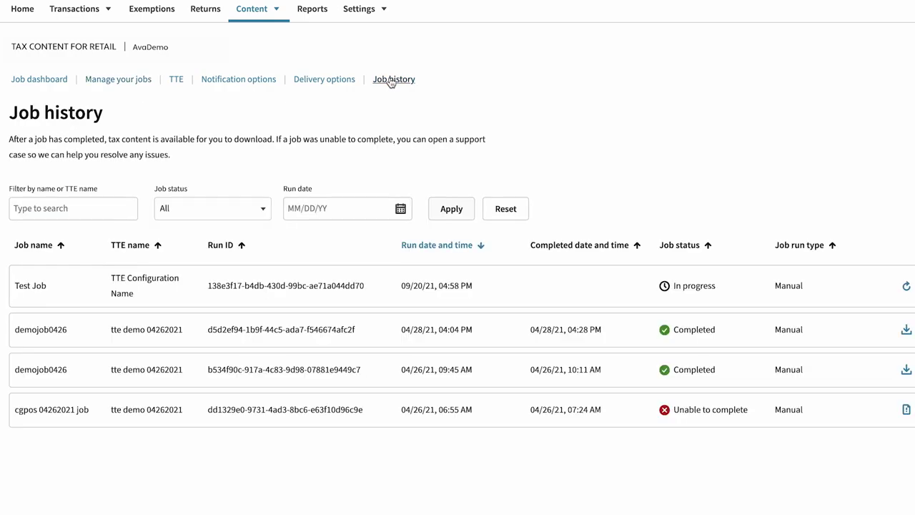